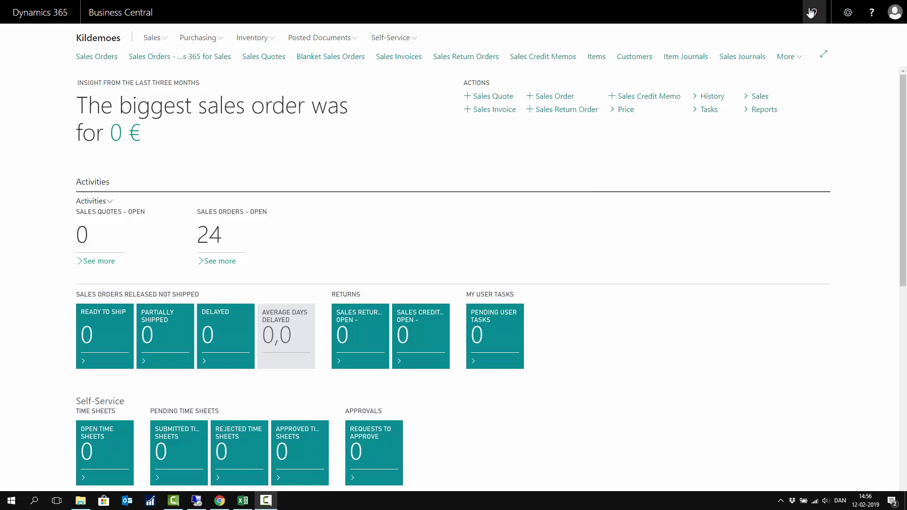
- Create a new sales invoice for customer 30000, Future Bikes Düsseldorf
click(404, 62)
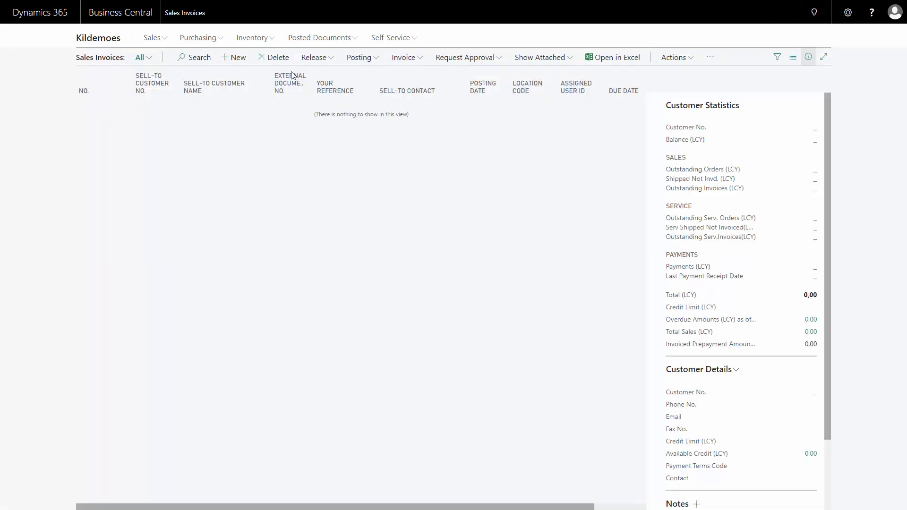
click(236, 61)
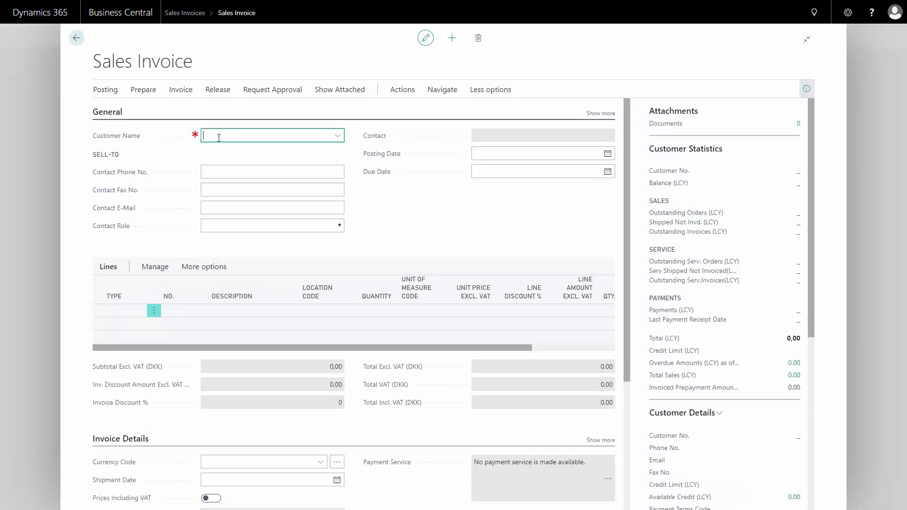
text(30000)
key(Tab)
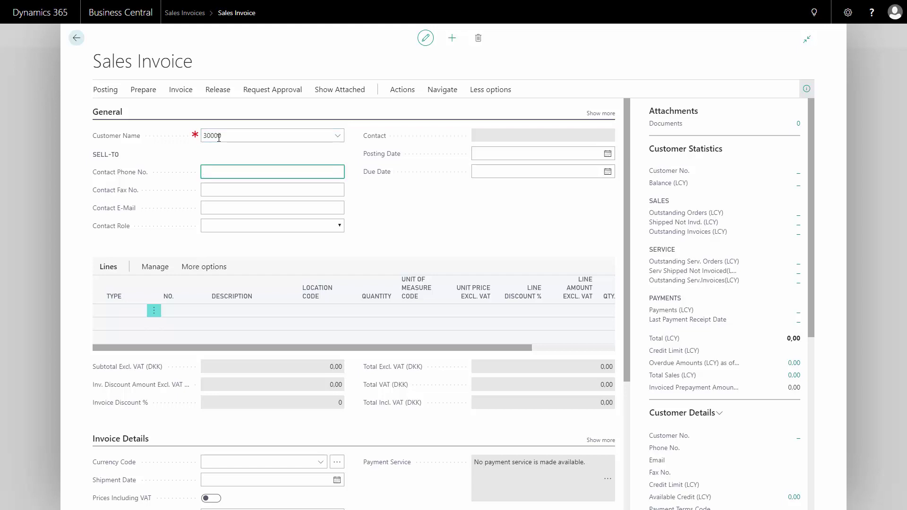
click(221, 137)
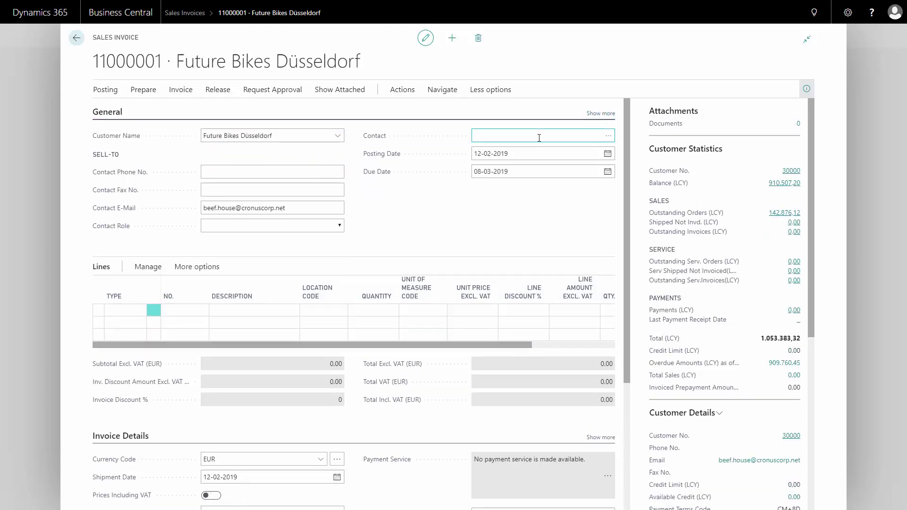
click(600, 113)
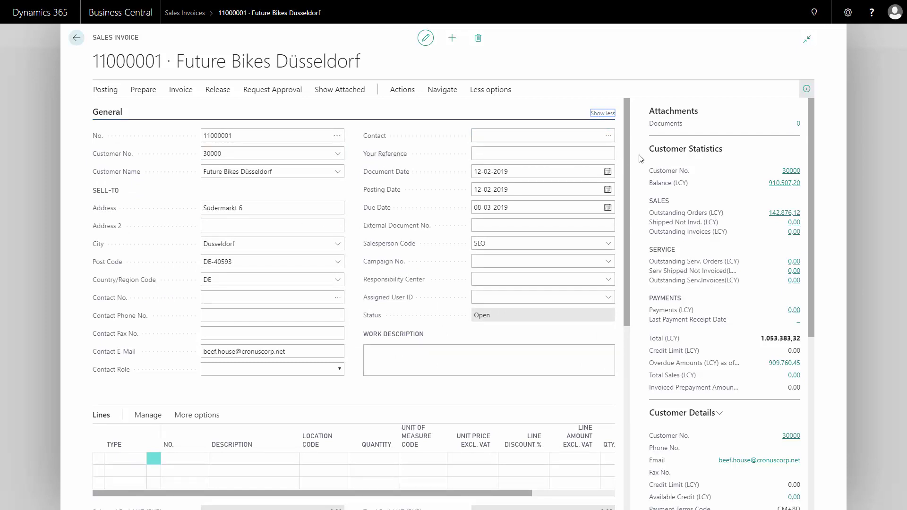
click(602, 113)
drag(627, 122, 645, 276)
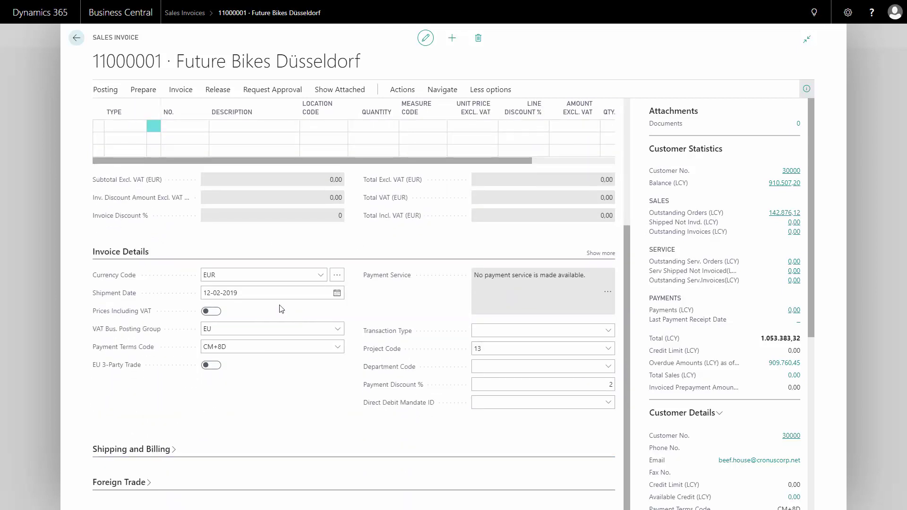
click(219, 275)
drag(218, 274, 192, 276)
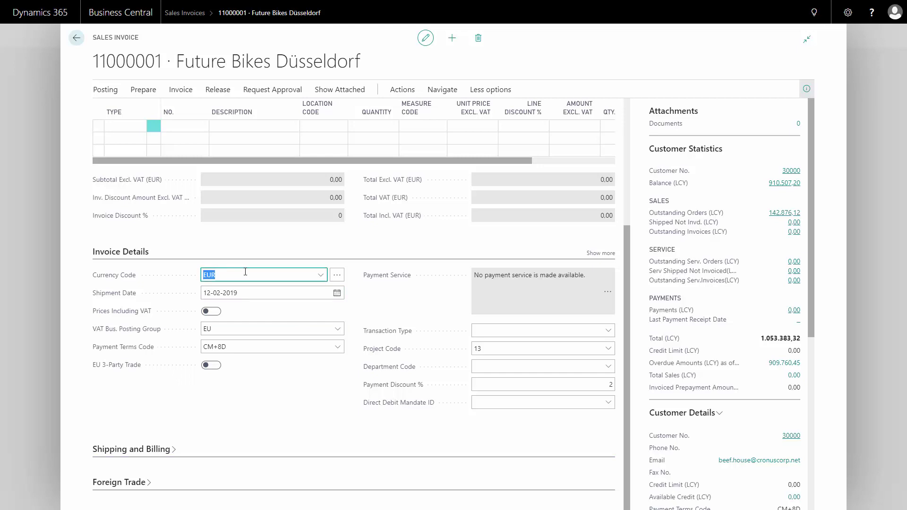
scroll(627, 242, up, 3)
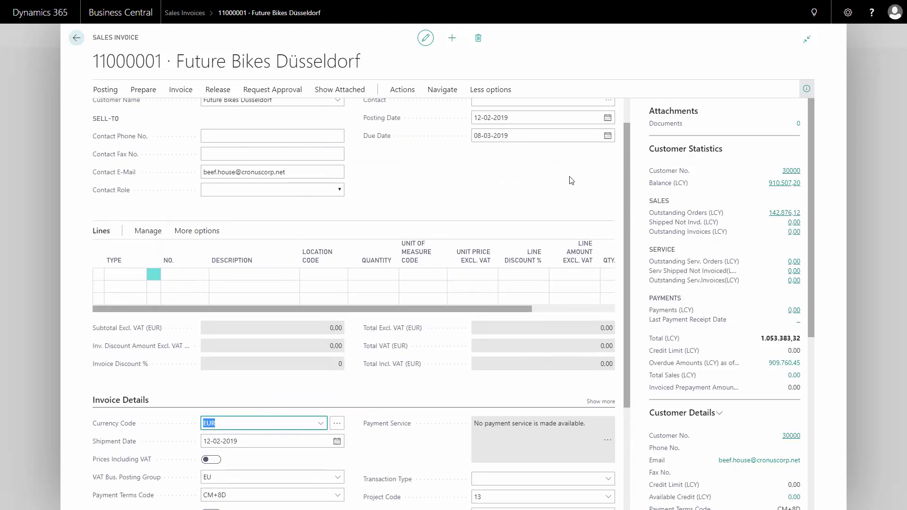
- Make the first invoice line a G/L Account line for account 11320
click(130, 273)
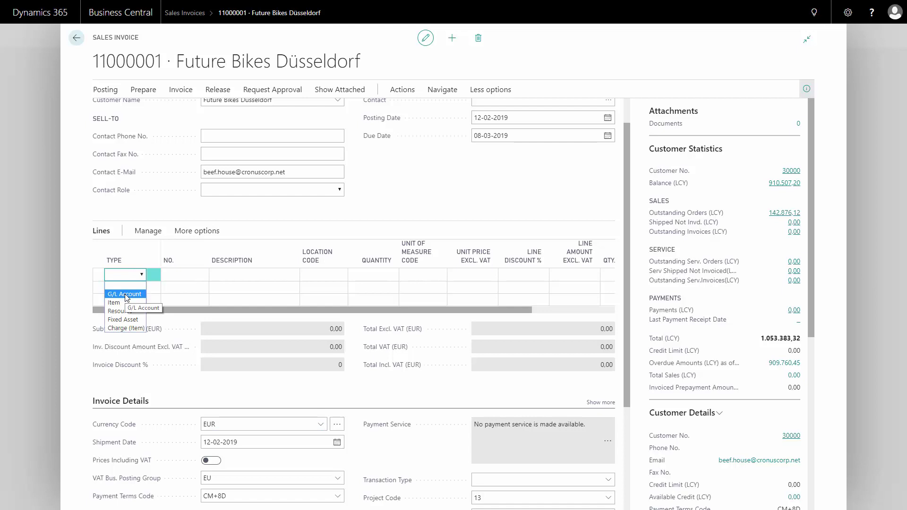
click(124, 294)
click(192, 278)
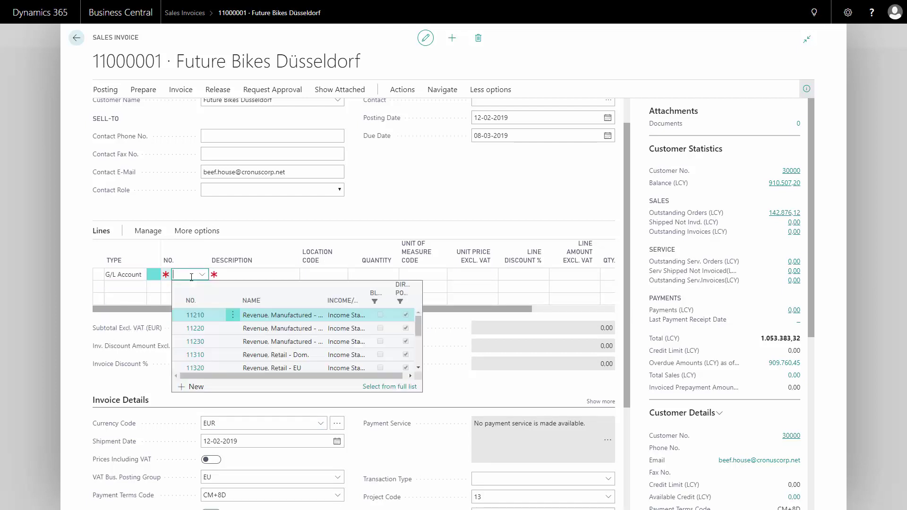
text(11320)
key(Tab)
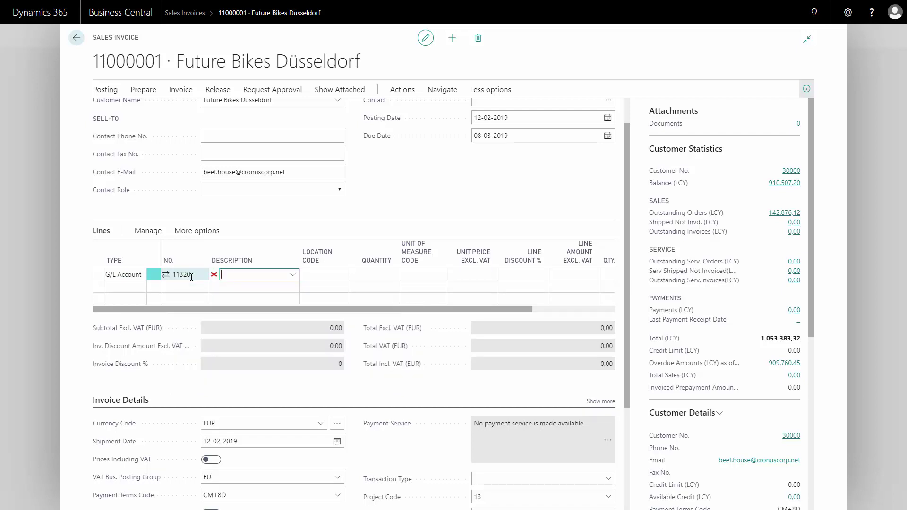
key(Tab)
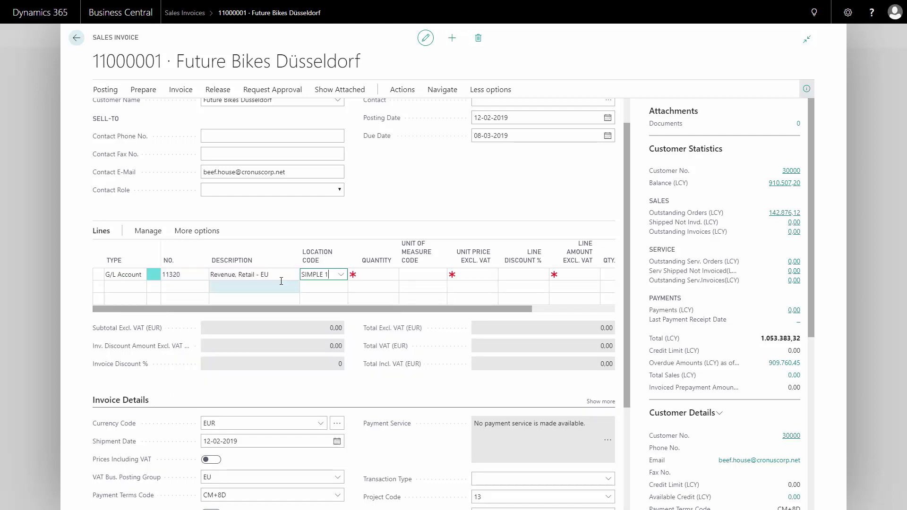
key(Tab)
key(Tab)
key(Tab)
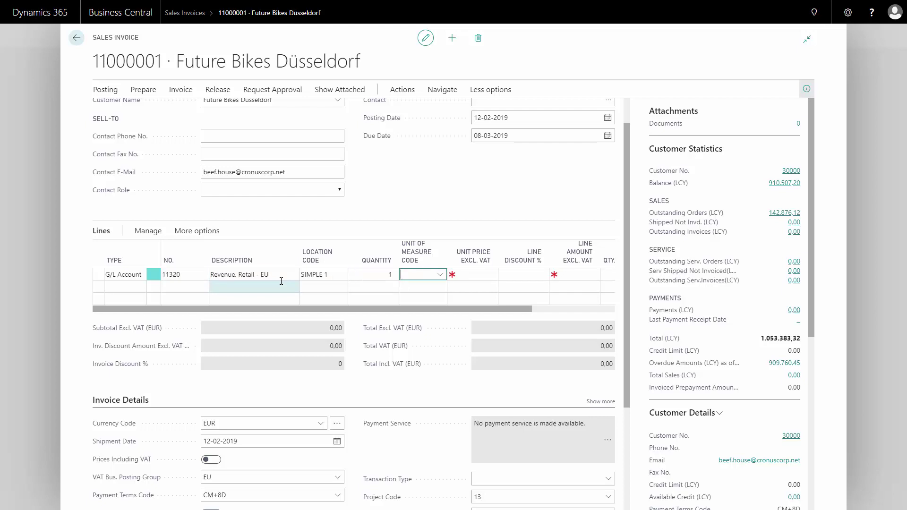
- Rename the line description to Software and set quantity 1 at unit price 100
click(268, 274)
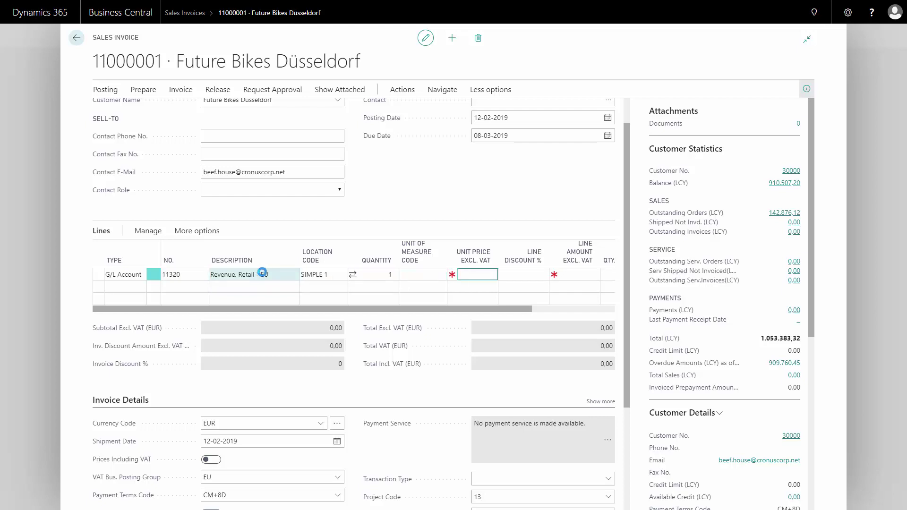
text(S)
key(BackSpace)
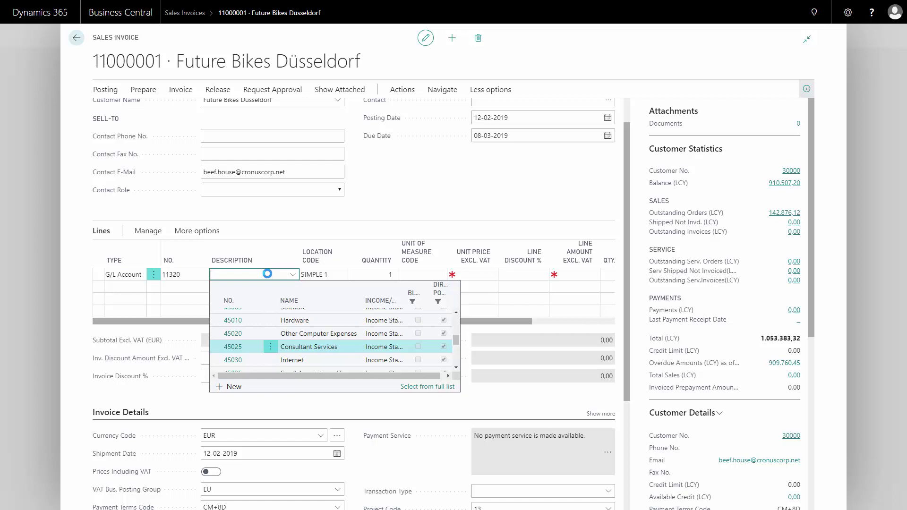
text(so)
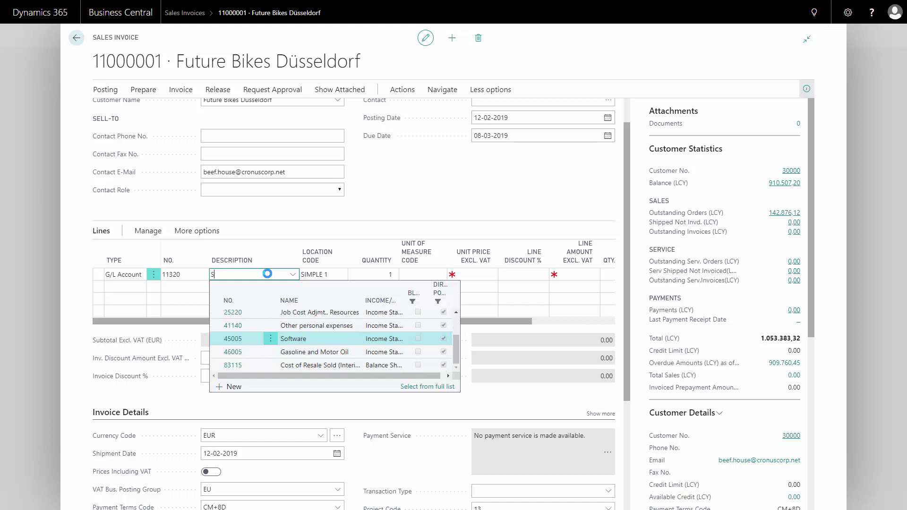
text(ftware)
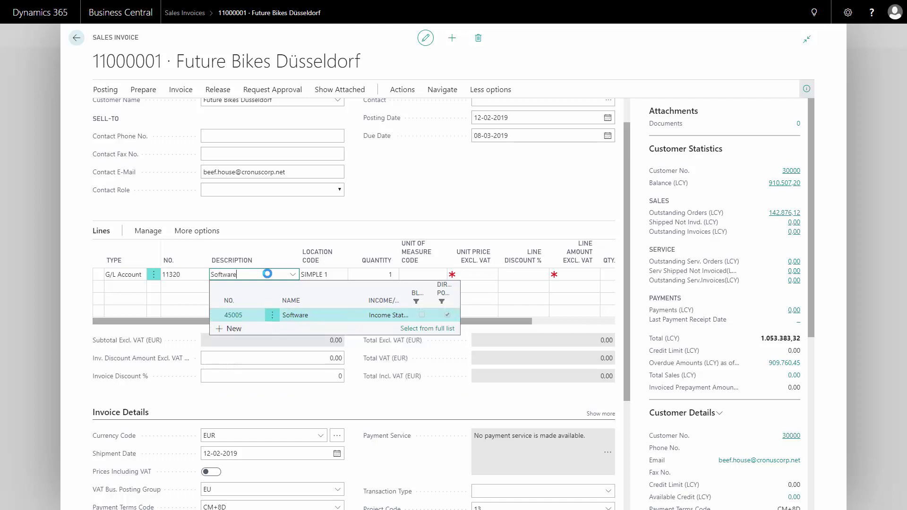
key(Tab)
key(Tab)
key(Tab)
key(Tab)
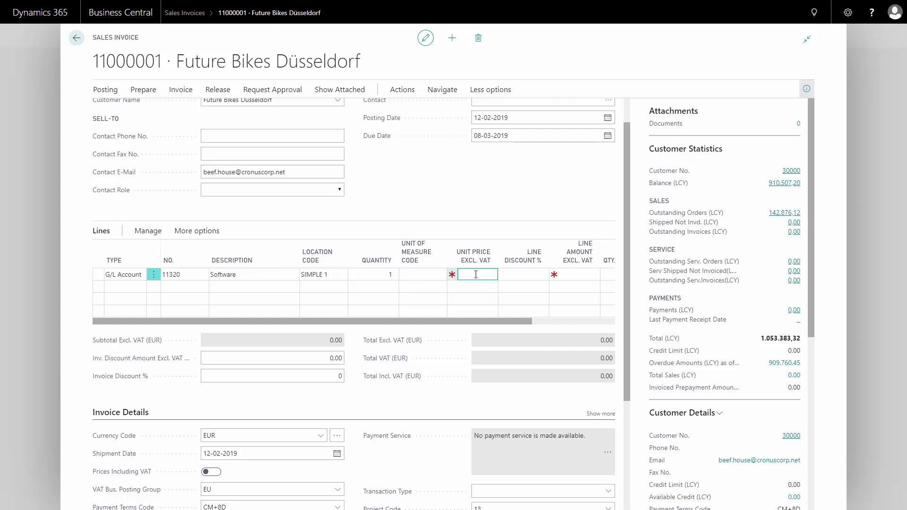
text(100)
key(Tab)
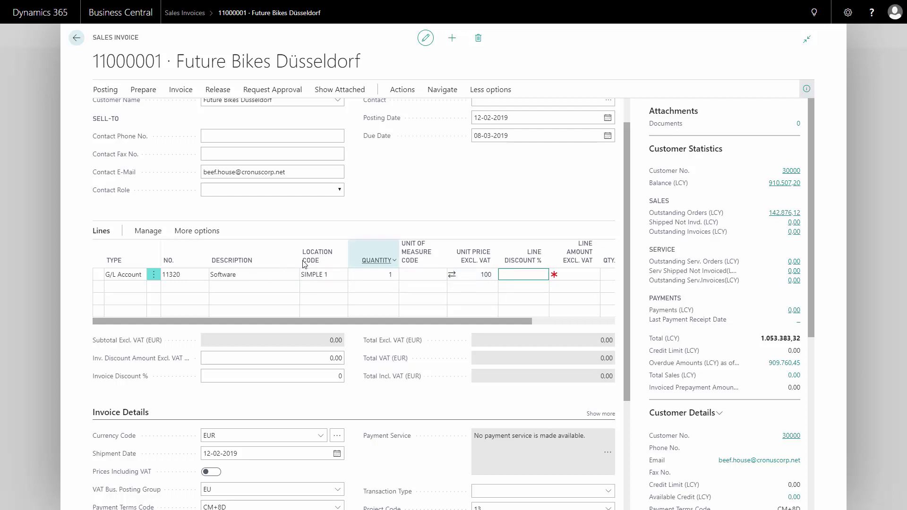
click(132, 290)
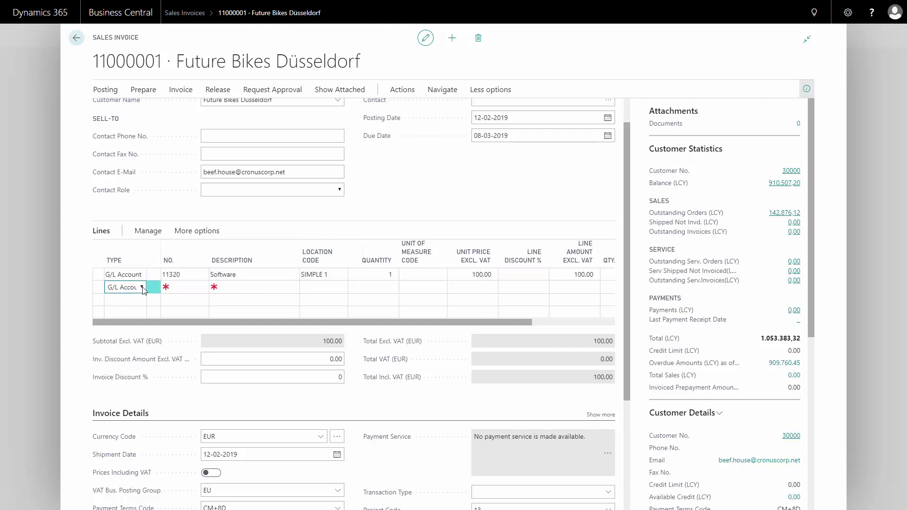
- Add an Item line for 1000 City Bike, quantity 3 at 723,00
click(142, 287)
click(114, 322)
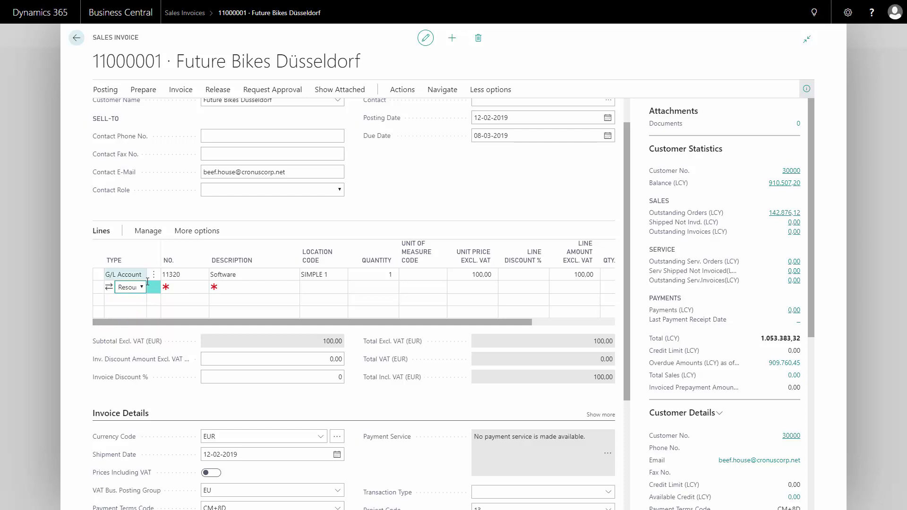
click(142, 287)
click(118, 314)
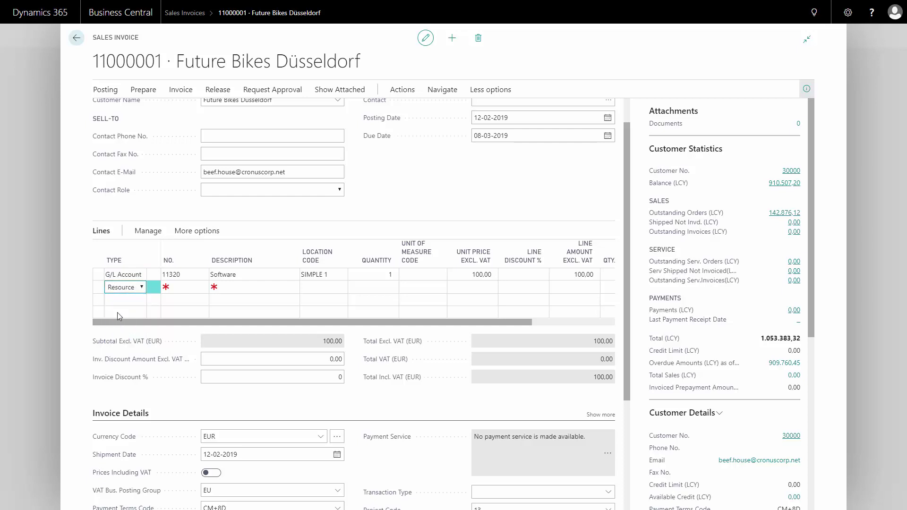
click(185, 287)
text(1)
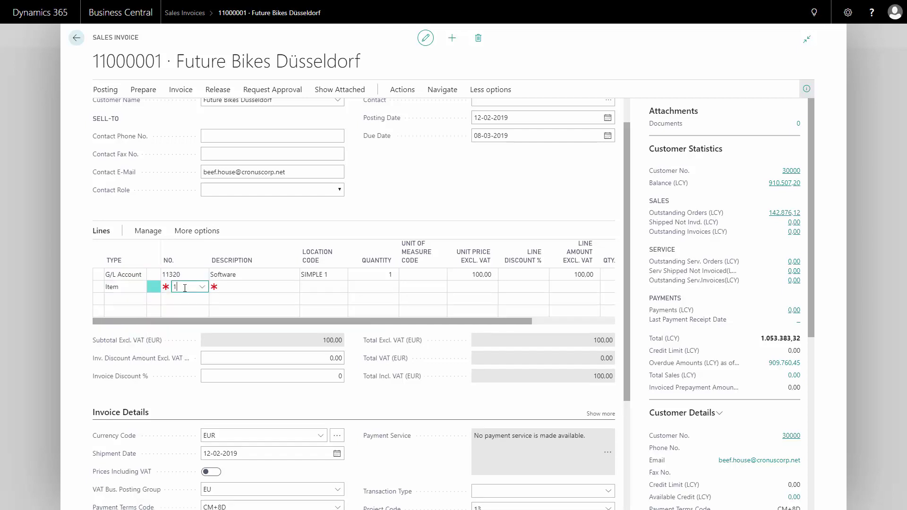
text(000)
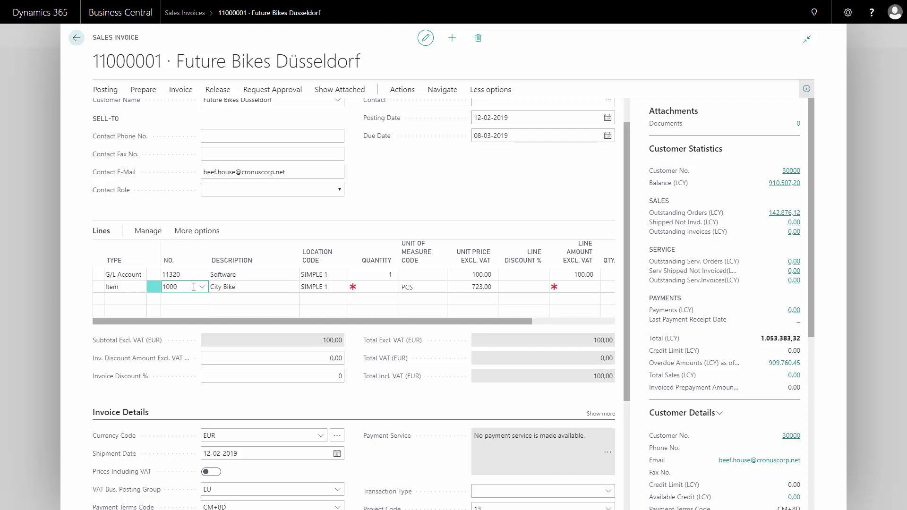
click(372, 286)
text(3)
key(Tab)
click(479, 286)
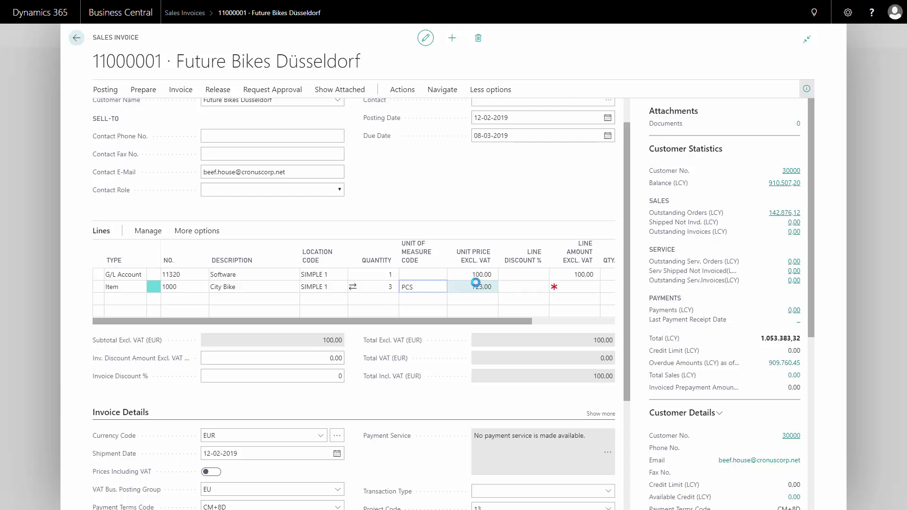
click(141, 298)
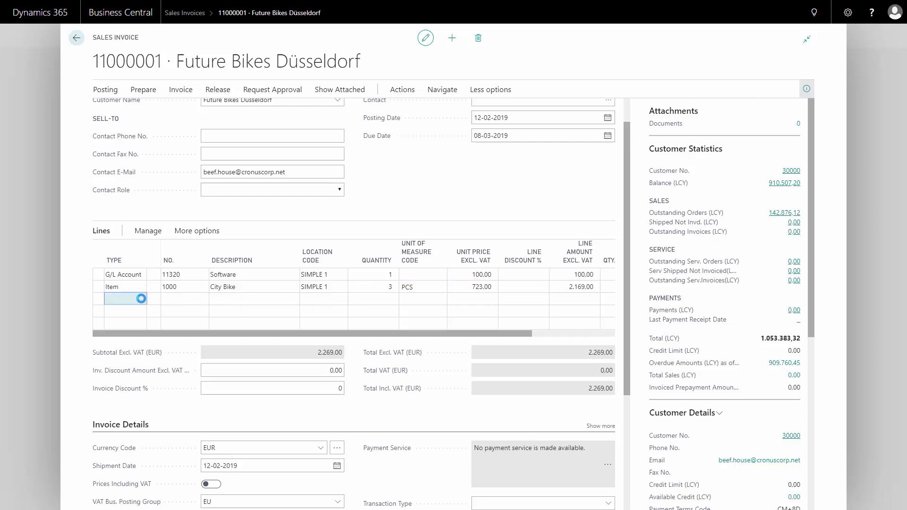
- Add a new Resource line for resource SLO
click(141, 299)
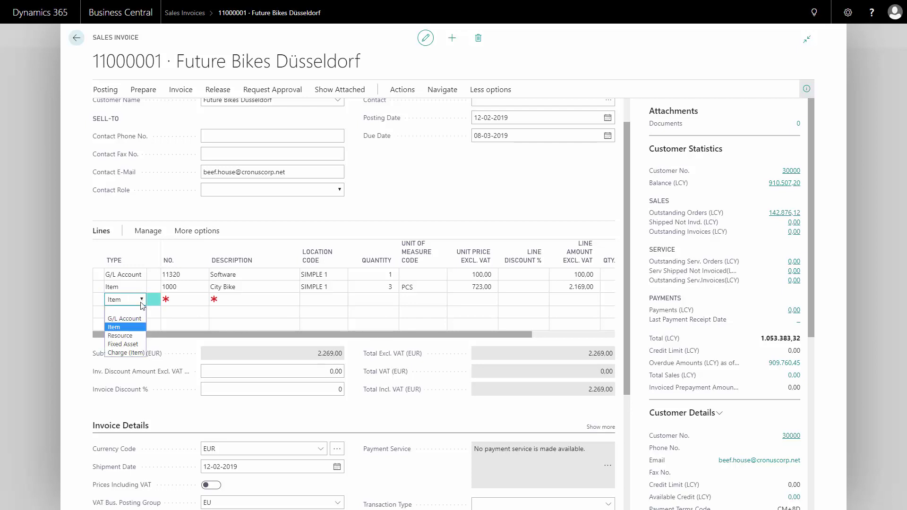
click(120, 335)
click(192, 299)
text(sl)
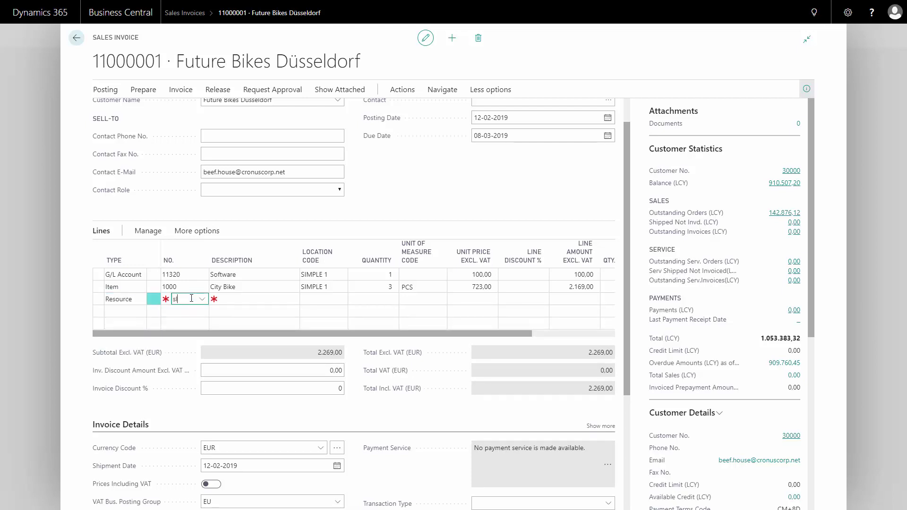
text(o)
key(Tab)
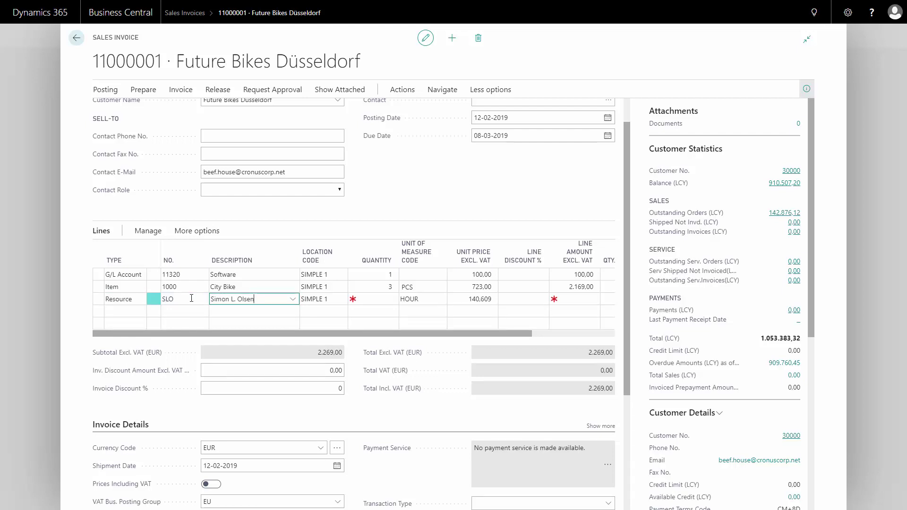
- Append '- Repair' to the SLO line description and set its quantity to 2,5 hours
text(- Repair)
key(Tab)
key(Tab)
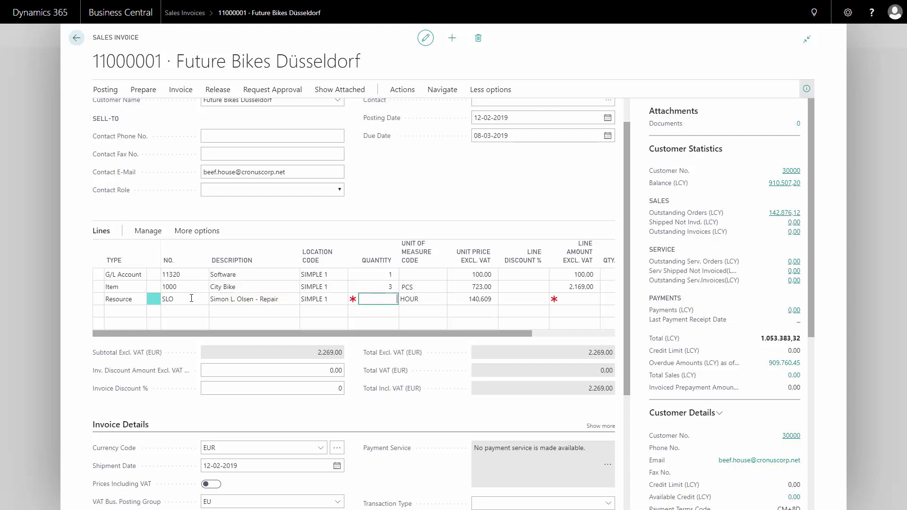
key(BackSpace)
text(2,5)
key(Tab)
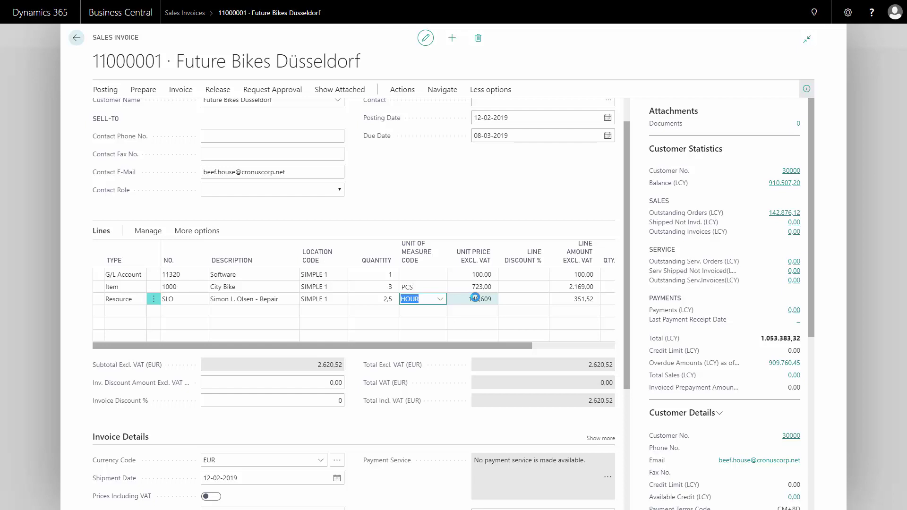
key(Up)
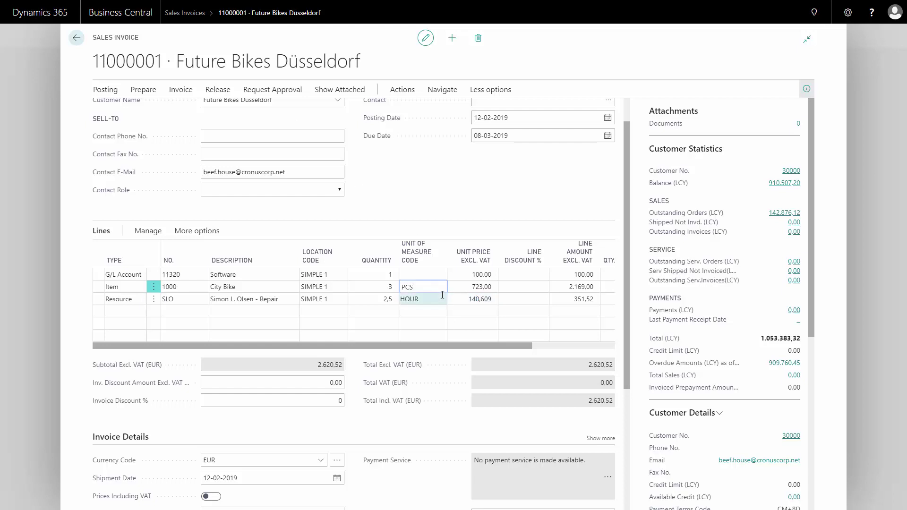
click(182, 90)
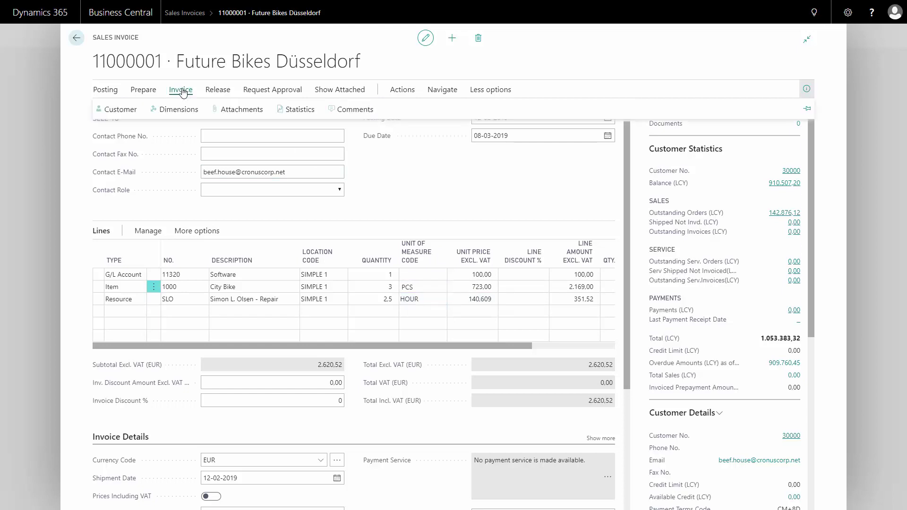
click(298, 112)
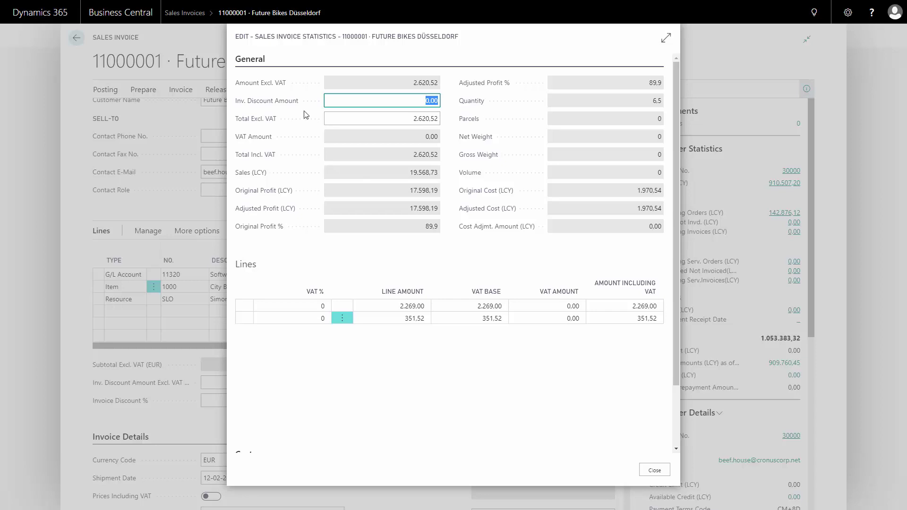
click(653, 469)
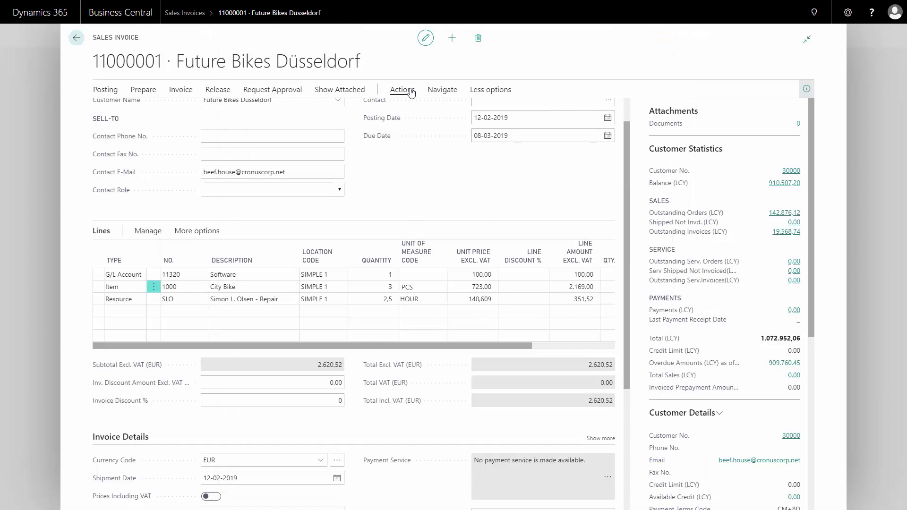
- Preview posting of invoice 11000001 and inspect its 6 G/L entries
click(406, 91)
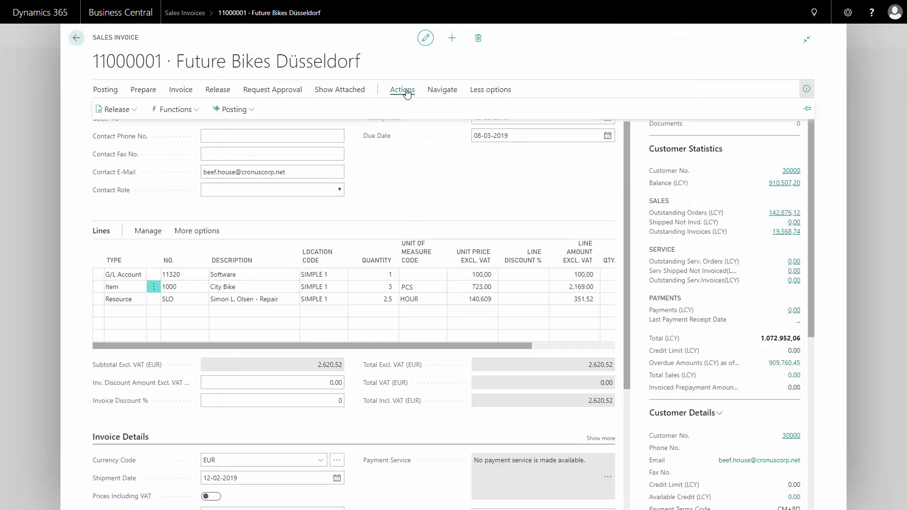
click(250, 113)
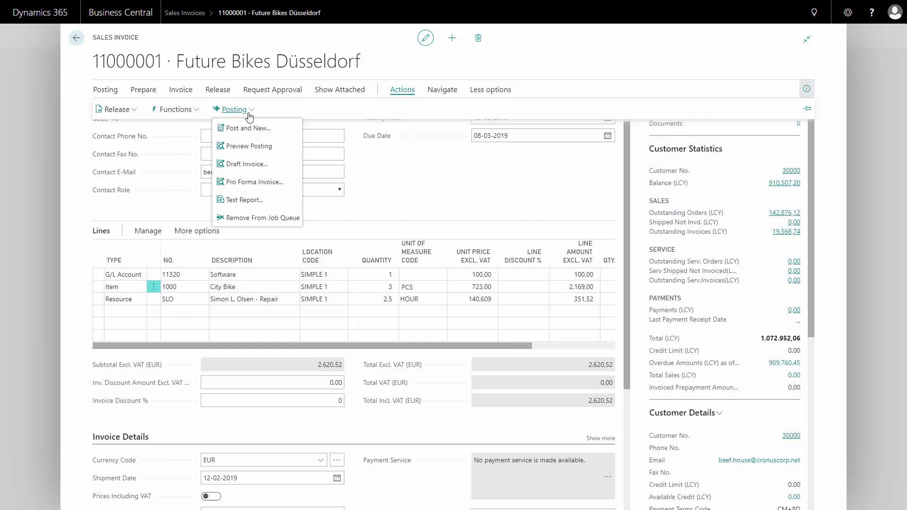
click(248, 146)
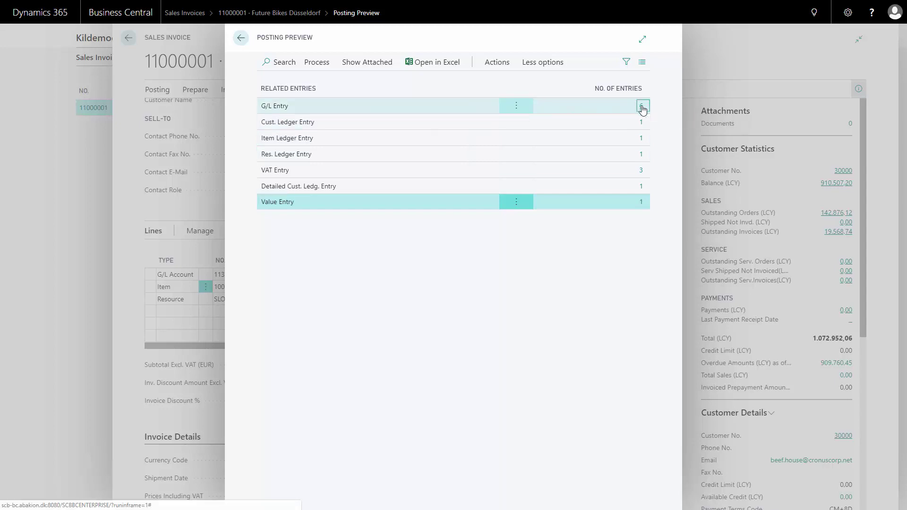
click(641, 108)
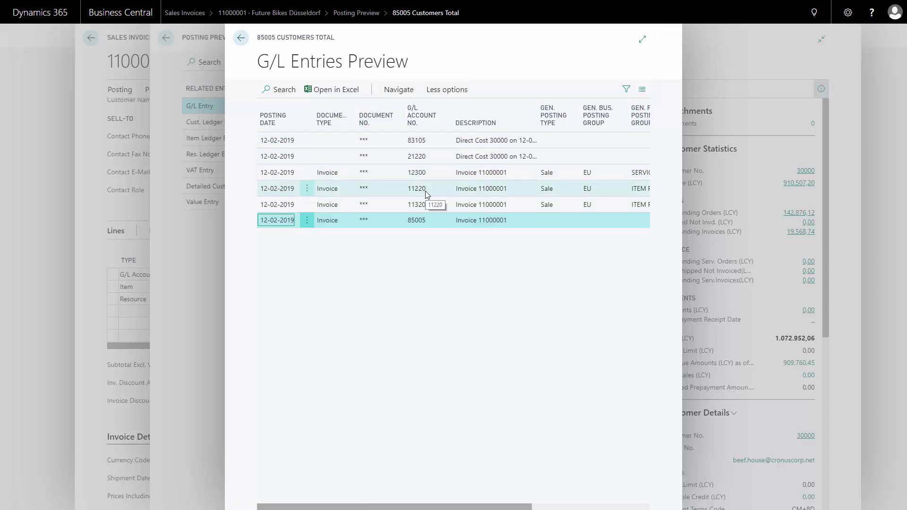
click(241, 41)
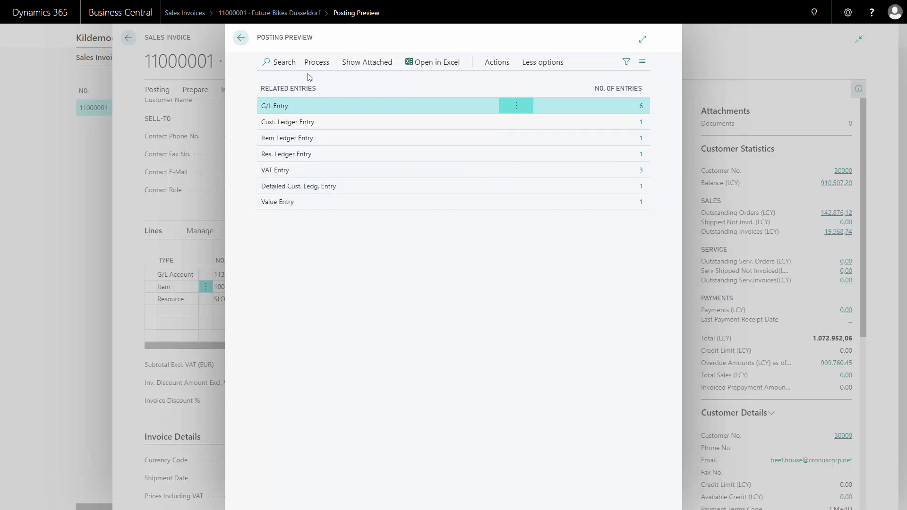
click(240, 41)
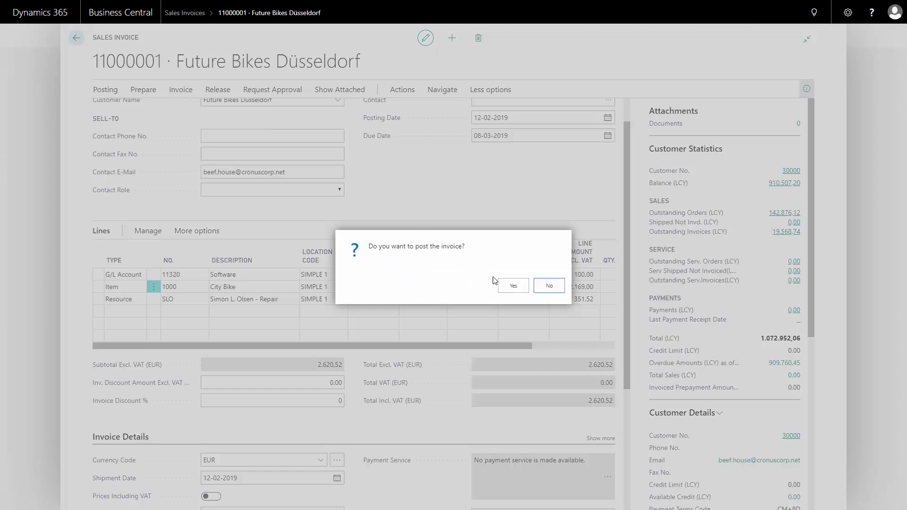
- Confirm posting of the invoice, creating posted invoice 10000038
click(514, 288)
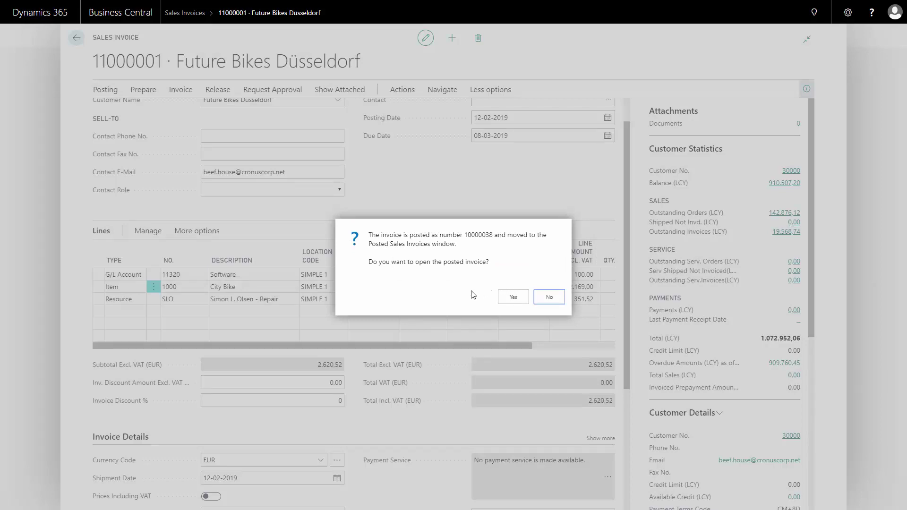
click(514, 300)
- Open posted invoice 10000038, navigate its related entries, and select its document number
click(514, 299)
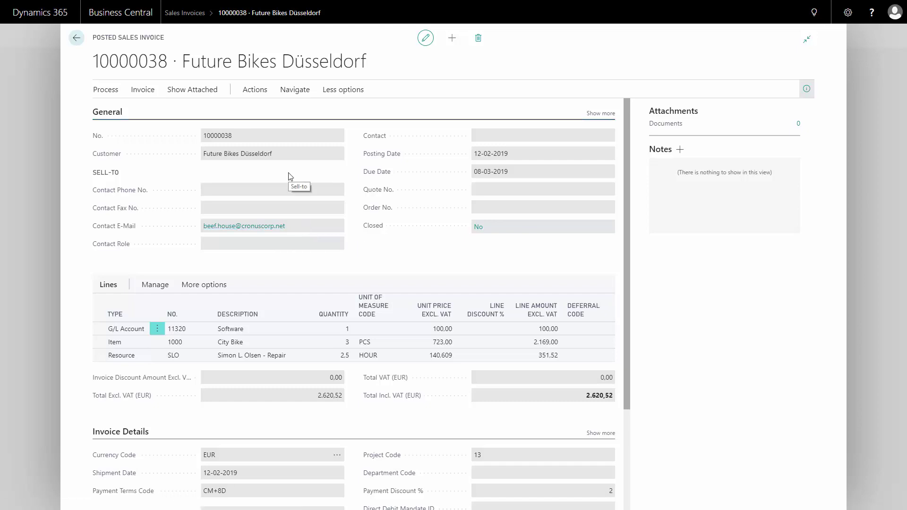
click(254, 92)
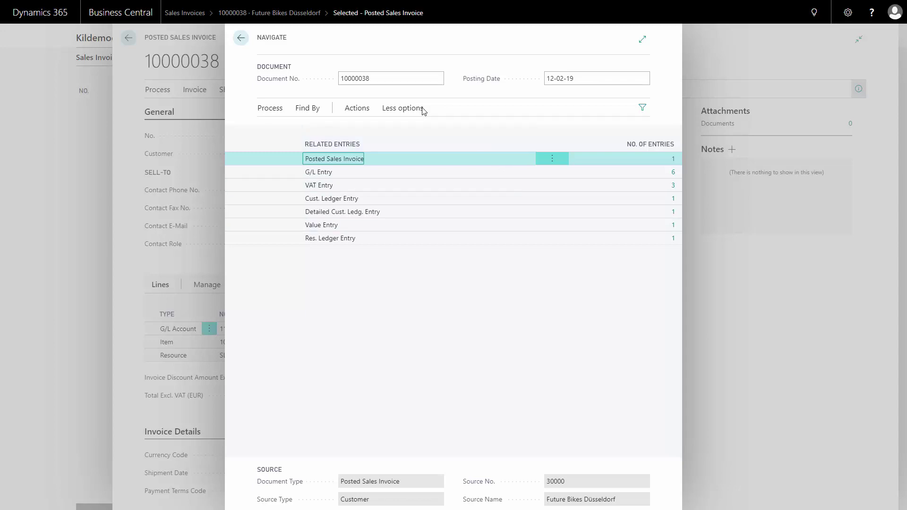
click(369, 80)
drag(369, 80, 330, 83)
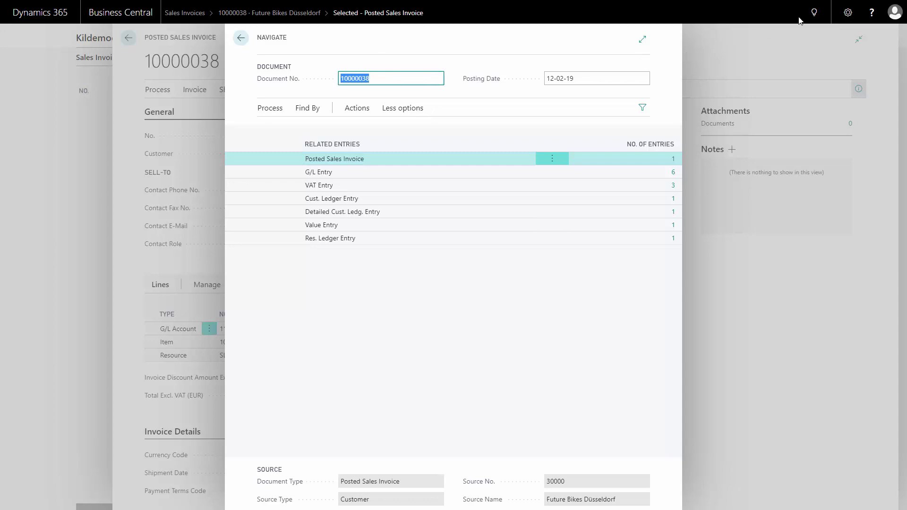
- Search 'posted sales sh' to open Posted Sales Shipments and sort by No. descending
click(813, 14)
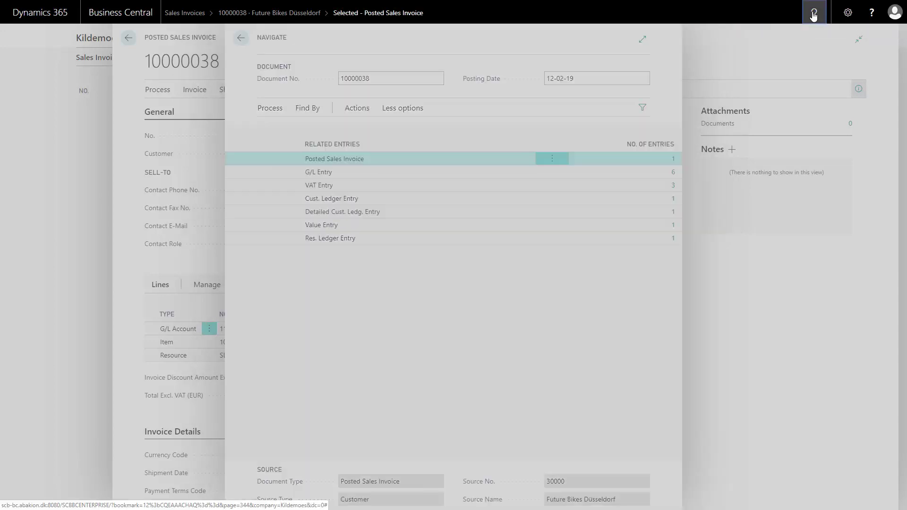
text(poste)
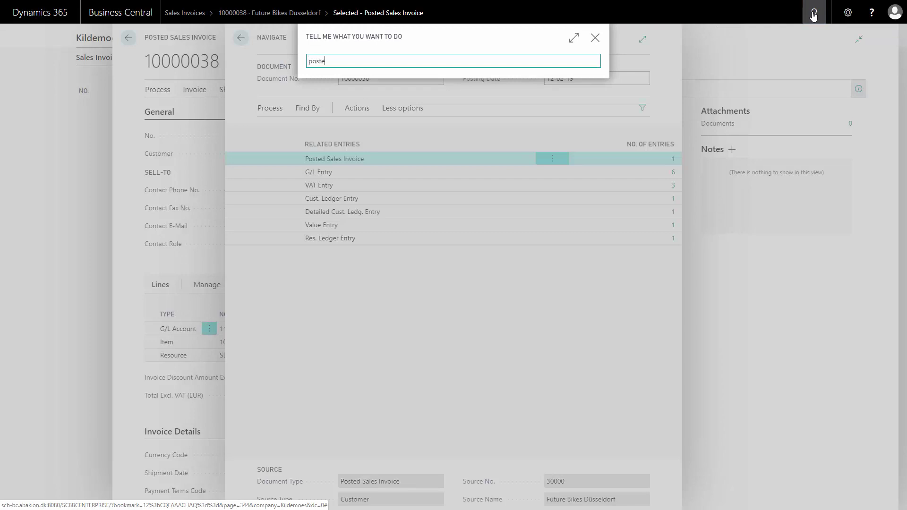
text(d sales sh)
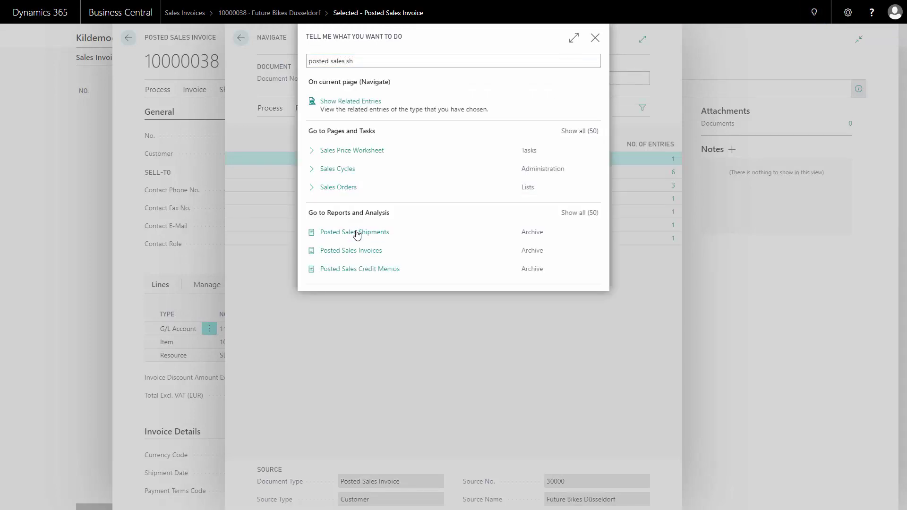
click(356, 235)
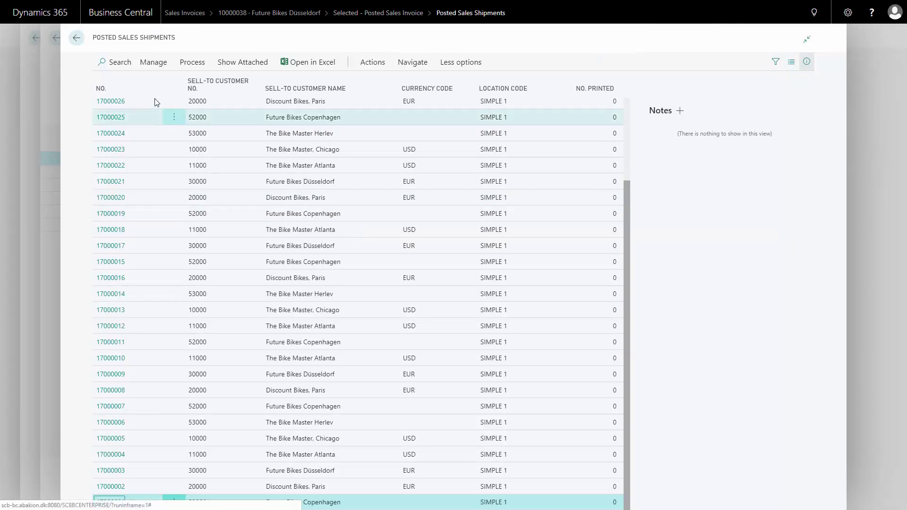
click(148, 87)
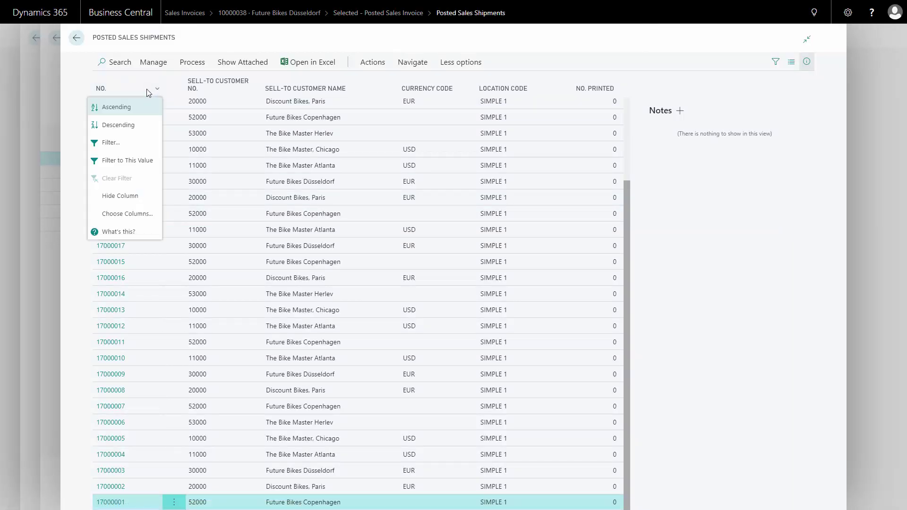
click(125, 126)
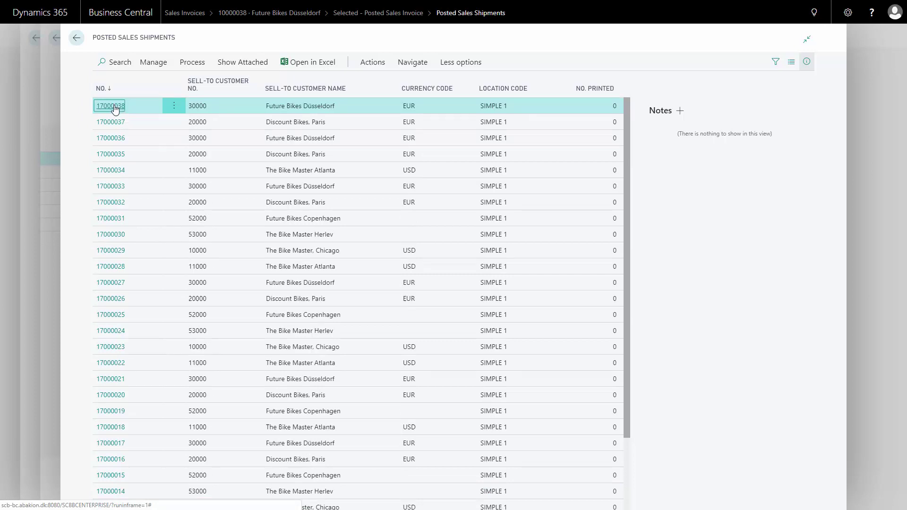
- Open posted shipment 17000038 and navigate to its related entries
click(112, 106)
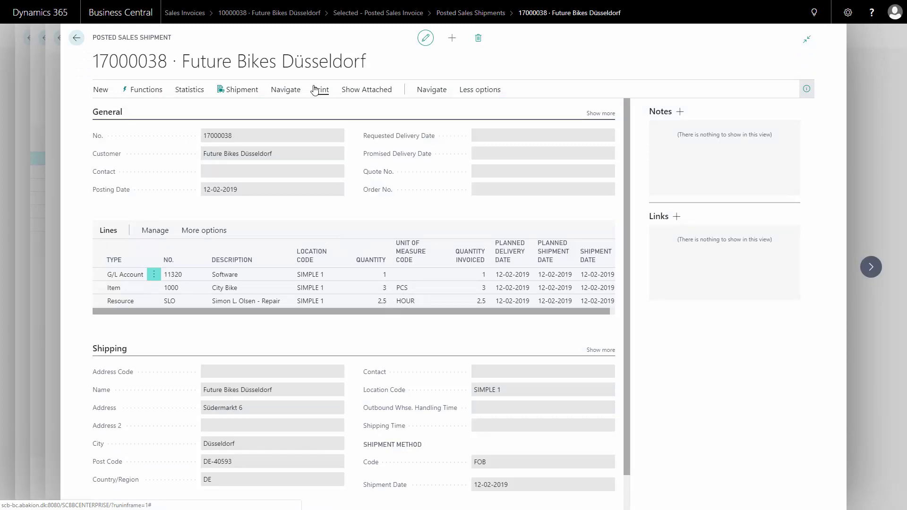
click(289, 90)
click(123, 110)
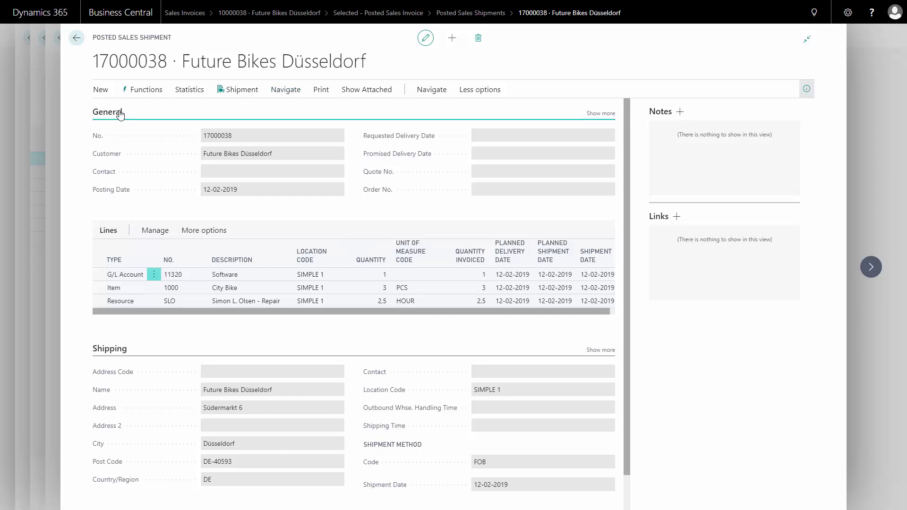